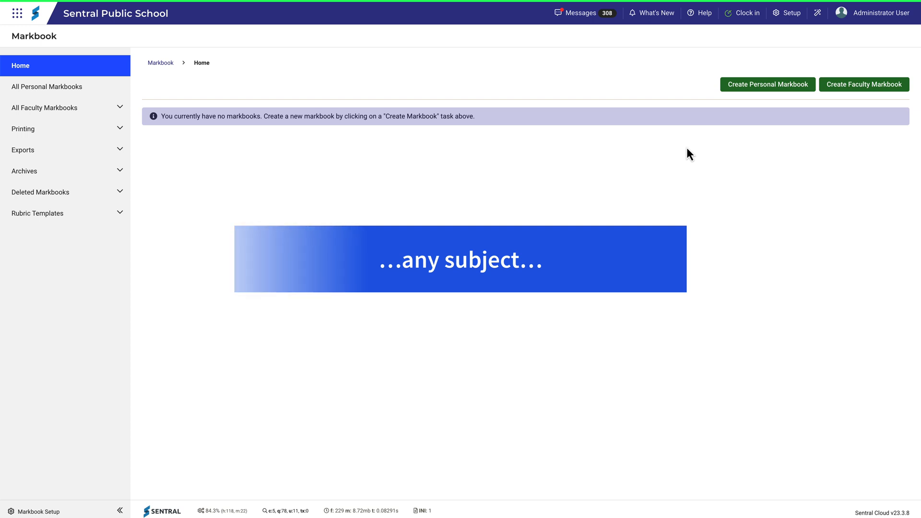
Create a personal markbook named "9 DT" with print name "9DT" in a new category called "Stage 5 DT"
{"action": "left_click", "coordinate": [736, 88]}
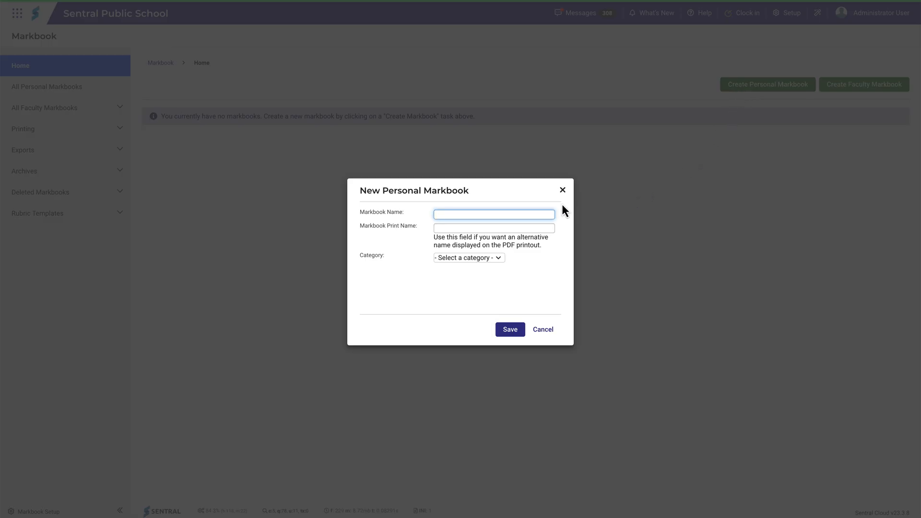
{"action": "type", "text": "9 DT"}
{"action": "left_click", "coordinate": [466, 228]}
{"action": "type", "text": "9DT"}
{"action": "left_click", "coordinate": [521, 261]}
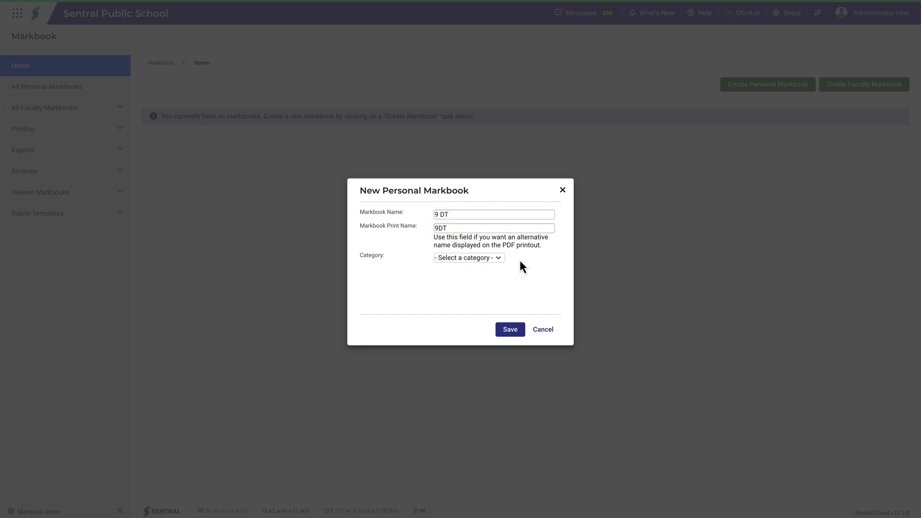
{"action": "left_click", "coordinate": [500, 259]}
{"action": "left_click", "coordinate": [490, 271]}
{"action": "left_click", "coordinate": [489, 271]}
{"action": "left_click", "coordinate": [498, 292]}
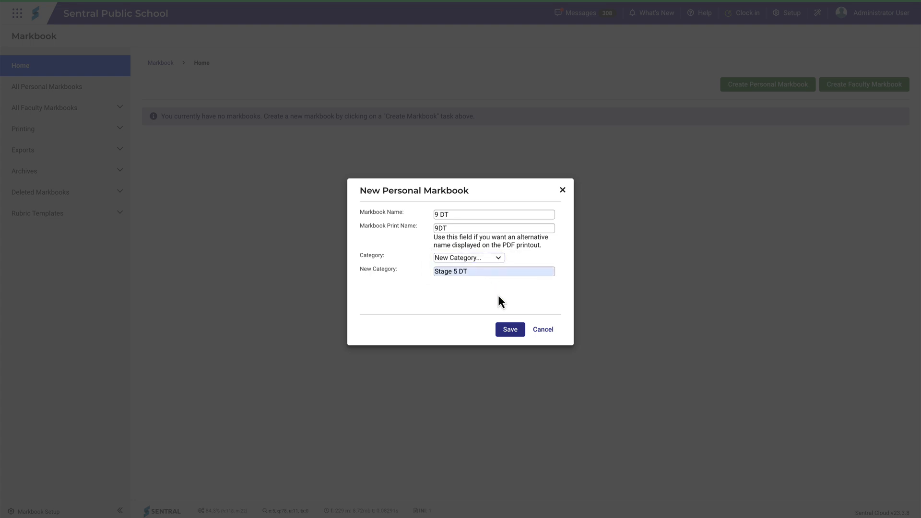
{"action": "left_click", "coordinate": [505, 329]}
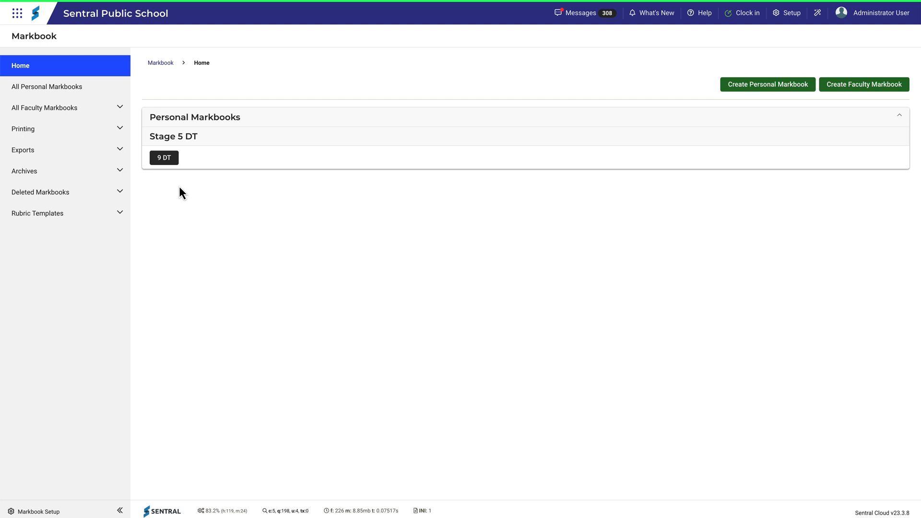
Open the 9 DT markbook and add the class 09DT1 to it
{"action": "left_click", "coordinate": [172, 165]}
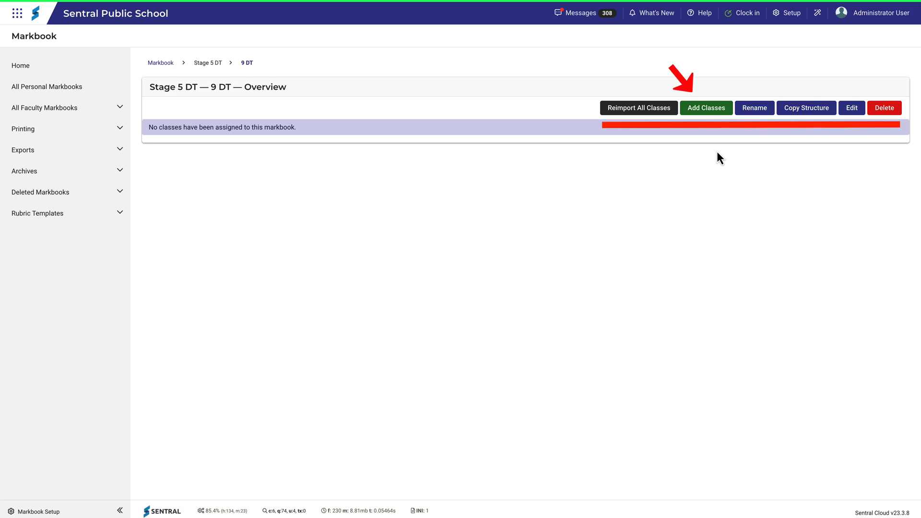
{"action": "left_click", "coordinate": [712, 111]}
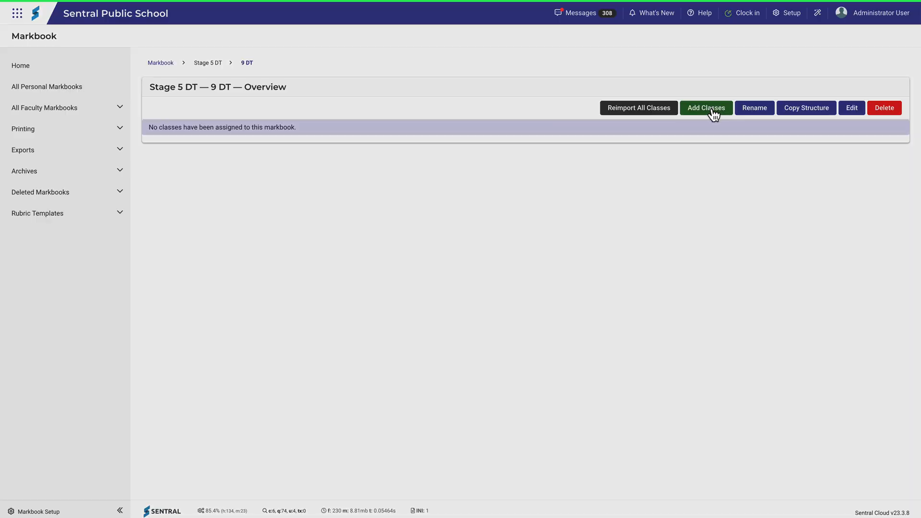
{"action": "scroll", "coordinate": [539, 267], "scroll_direction": "down", "scroll_amount": 10}
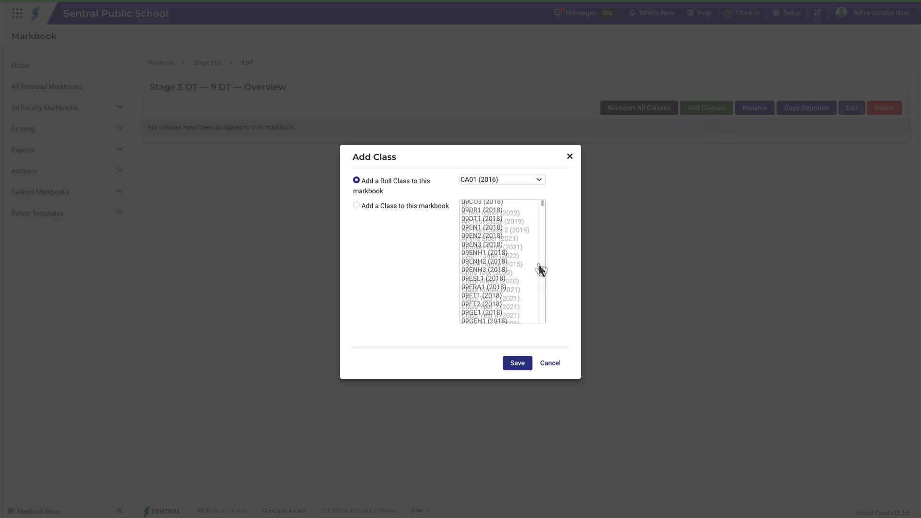
{"action": "left_click", "coordinate": [497, 221]}
{"action": "left_click", "coordinate": [517, 363]}
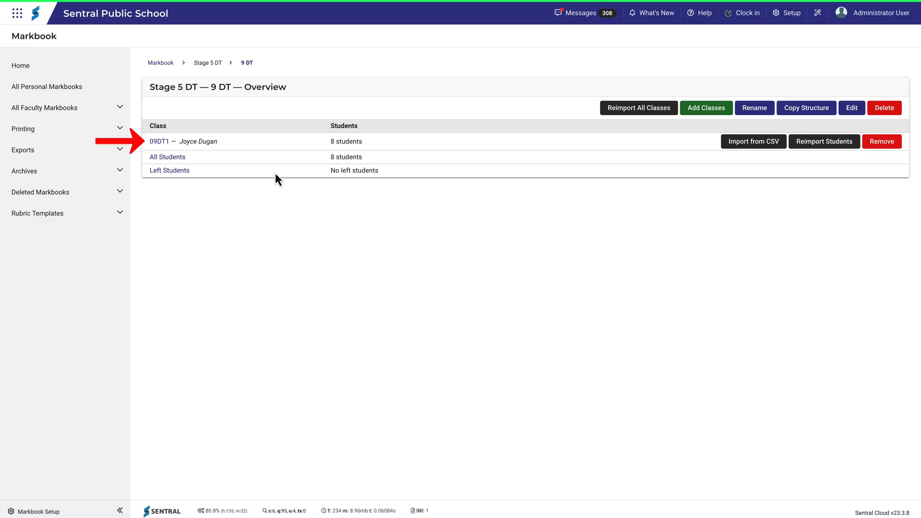
Open class 09DT1 and add two column groups, "Semester 1" and "Semester 2", to the markbook layout
{"action": "left_click", "coordinate": [161, 142]}
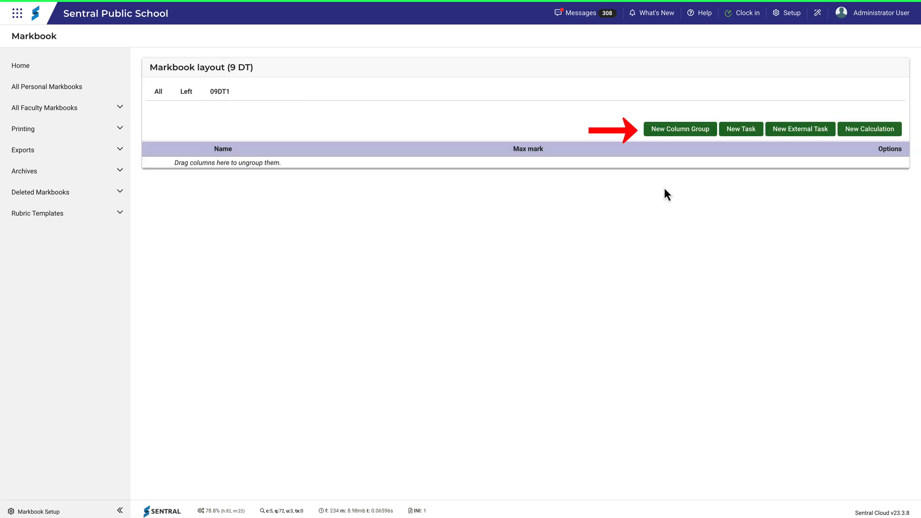
{"action": "left_click", "coordinate": [686, 128]}
{"action": "type", "text": "Semester 1"}
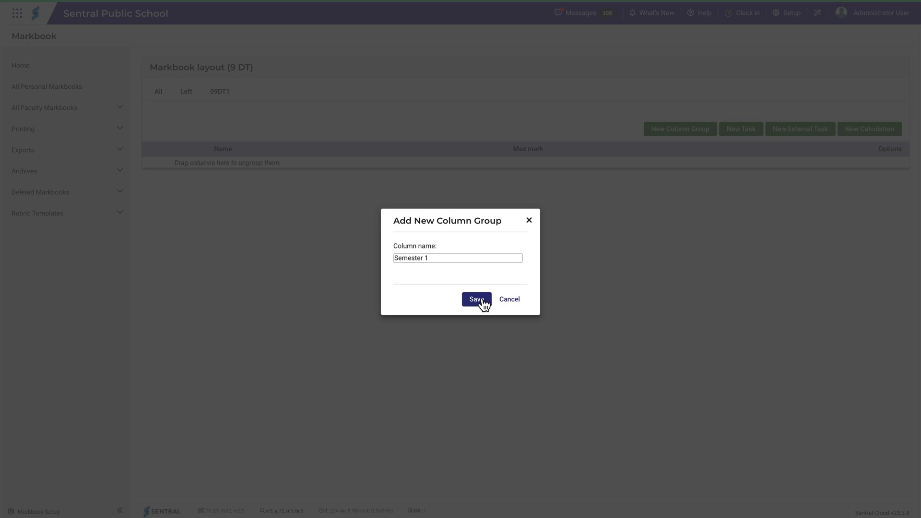
{"action": "left_click", "coordinate": [483, 301]}
{"action": "left_click", "coordinate": [668, 133]}
{"action": "type", "text": "Semester 2"}
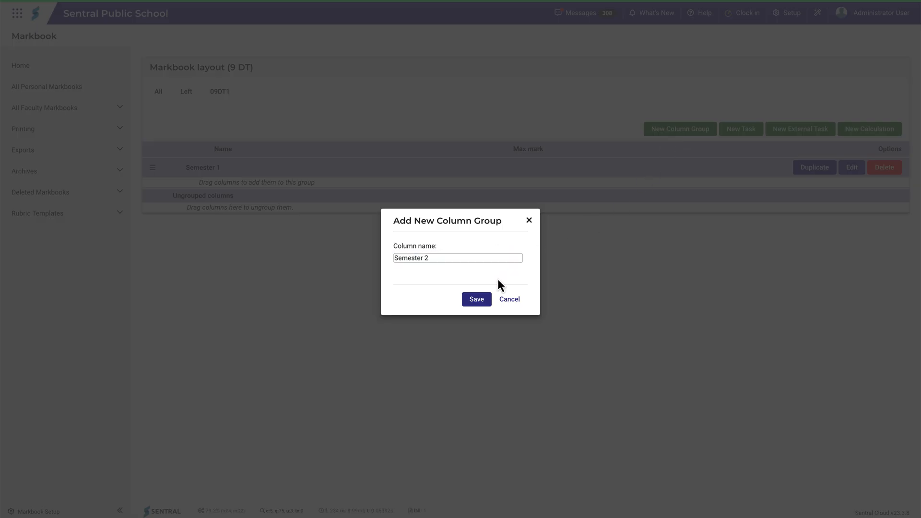
{"action": "left_click", "coordinate": [479, 300]}
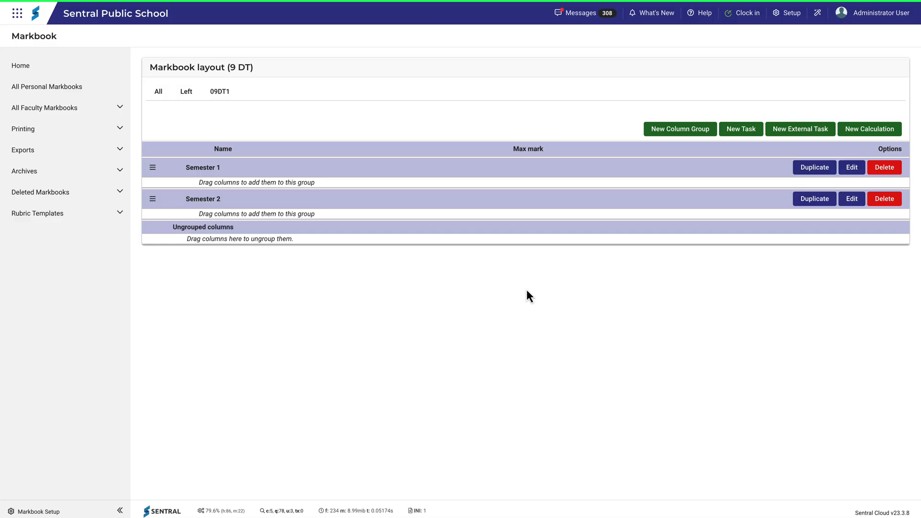
Start a new mark-type task named "Task 1" with column heading "T1" and the task date 01/06/2023
{"action": "left_click", "coordinate": [732, 139]}
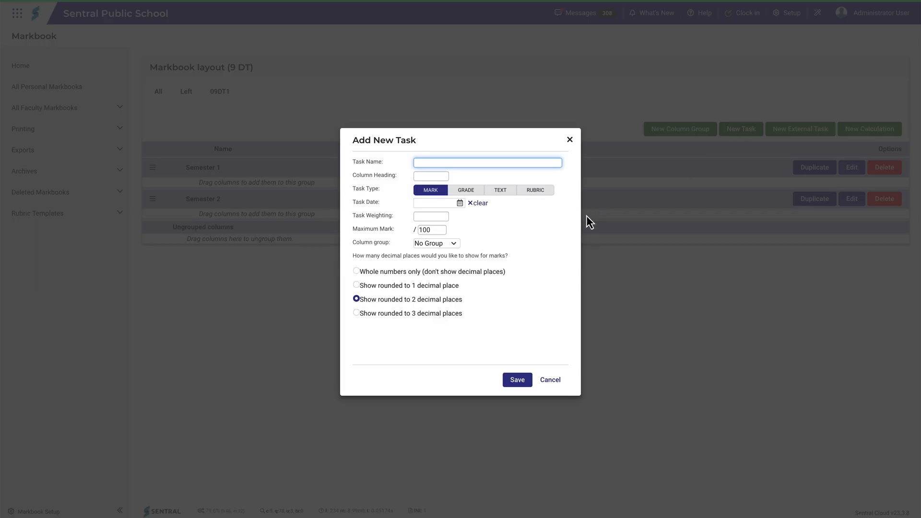
{"action": "type", "text": "Task 1"}
{"action": "left_click", "coordinate": [439, 176]}
{"action": "type", "text": "T1"}
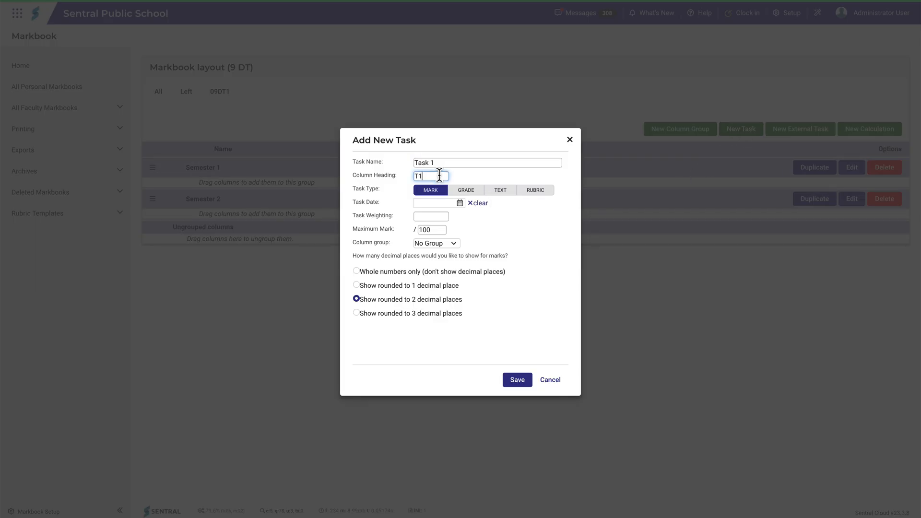
{"action": "left_click", "coordinate": [515, 214]}
{"action": "left_click", "coordinate": [460, 203]}
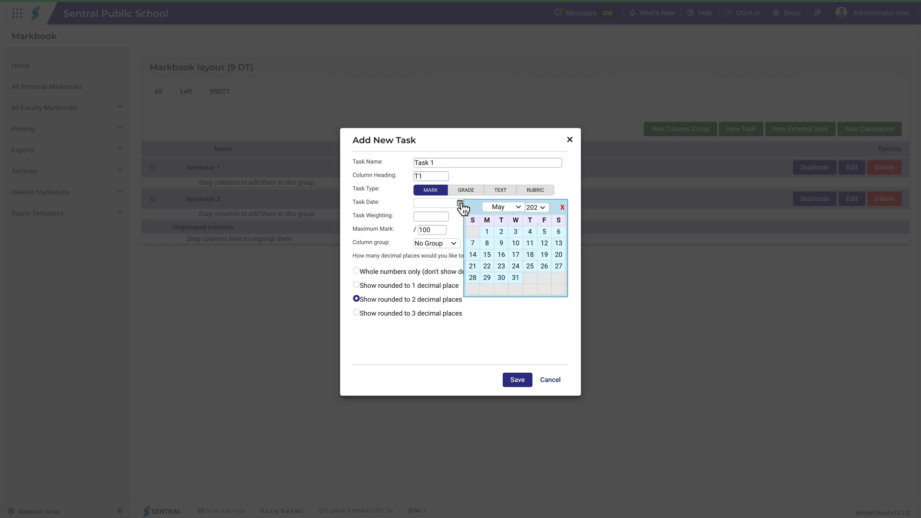
{"action": "left_click", "coordinate": [519, 207]}
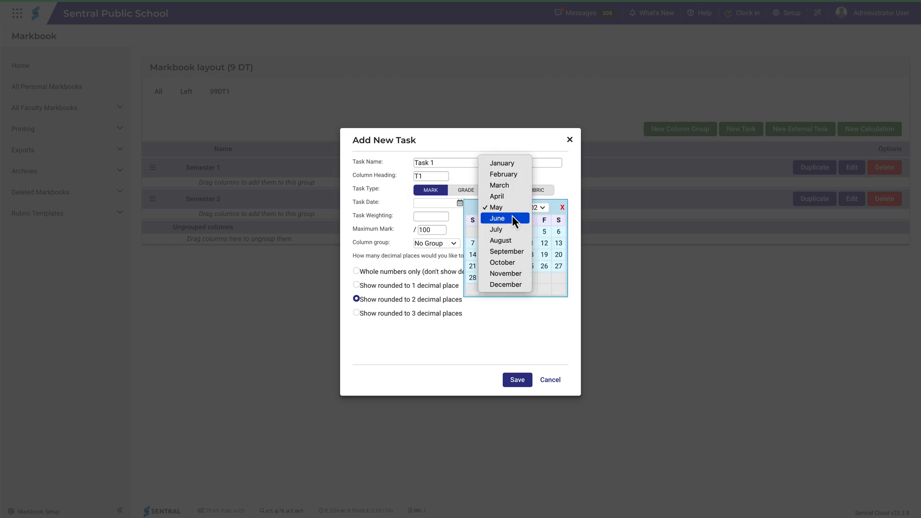
{"action": "left_click", "coordinate": [512, 217]}
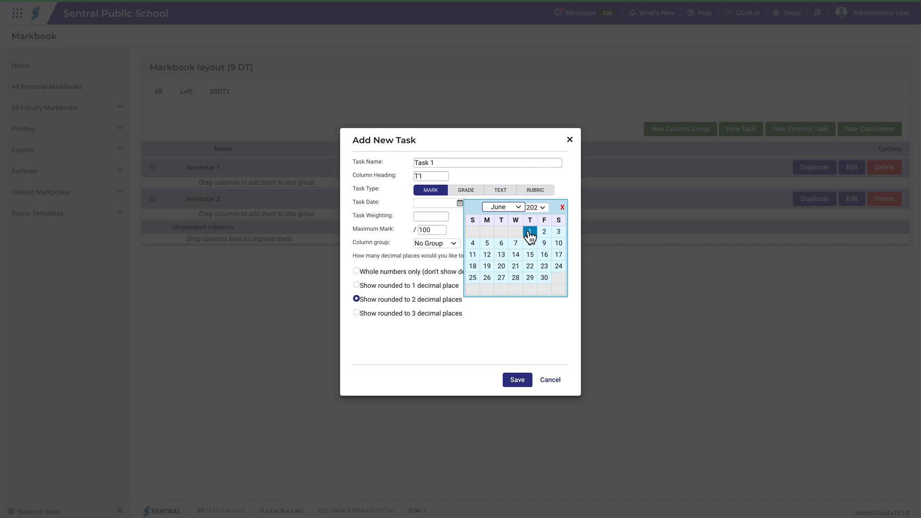
{"action": "left_click", "coordinate": [529, 232]}
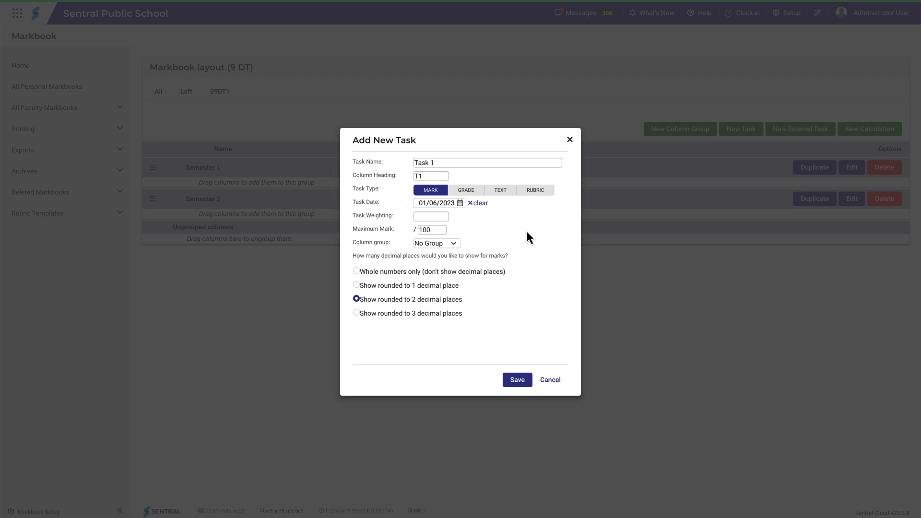
Assign Task 1 to the Semester 1 column group and save the task
{"action": "left_click", "coordinate": [453, 244]}
{"action": "left_click", "coordinate": [454, 254]}
{"action": "left_click", "coordinate": [518, 379]}
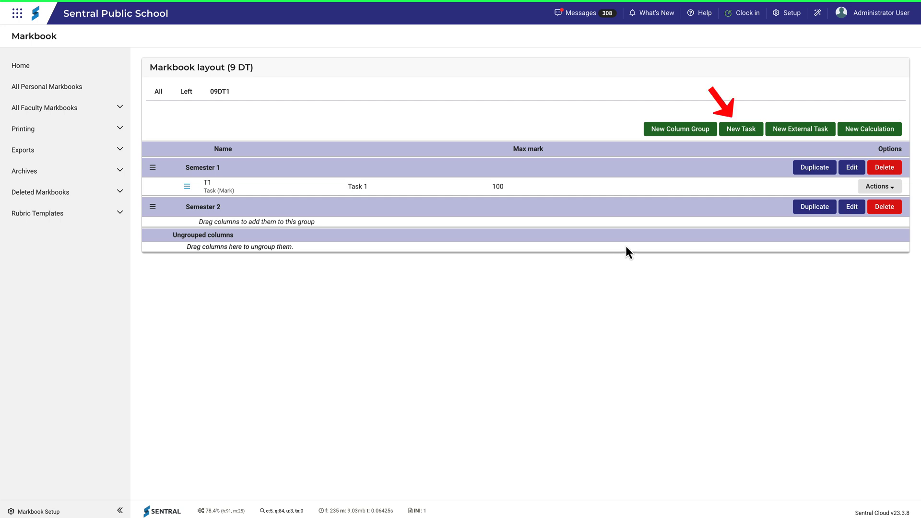
Add rubric task "Task 2", heading "T2", dated 13/06/2023, to Semester 1 using the existing TAS template "9 DT Task 2"
{"action": "left_click", "coordinate": [737, 130]}
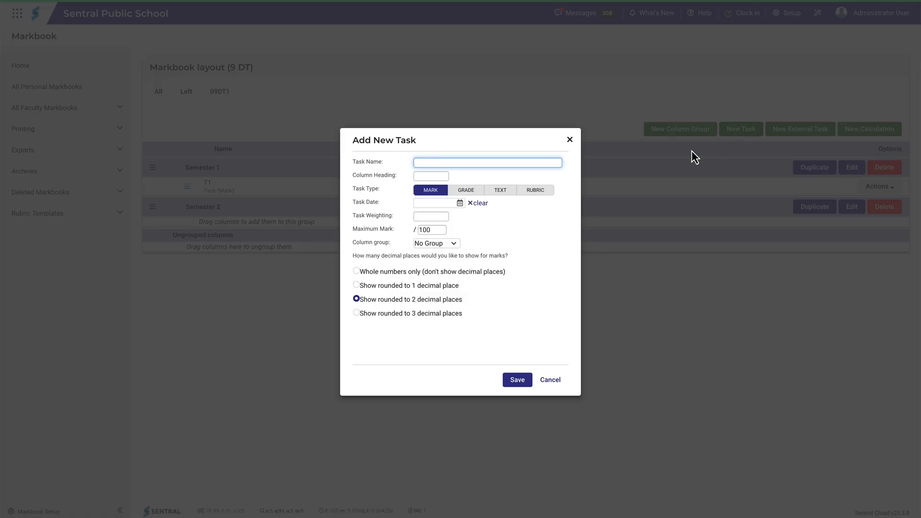
{"action": "left_click", "coordinate": [542, 191]}
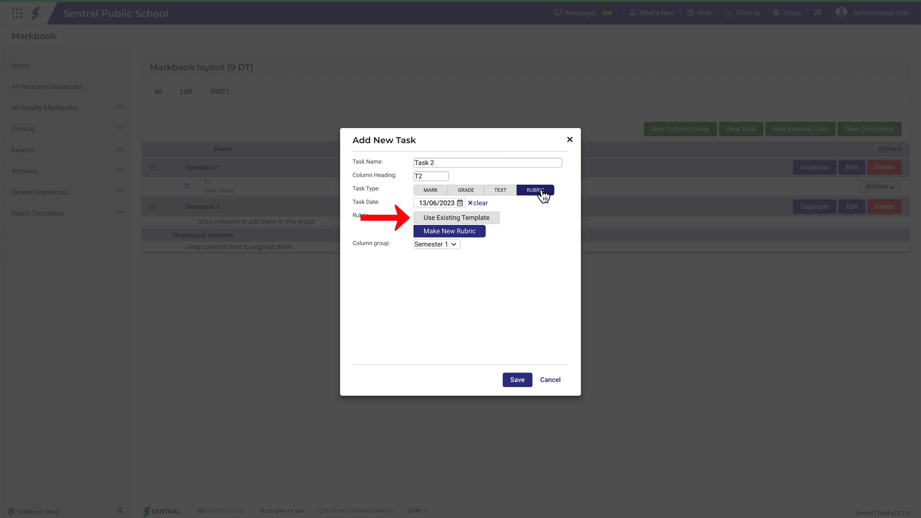
{"action": "left_click", "coordinate": [494, 219]}
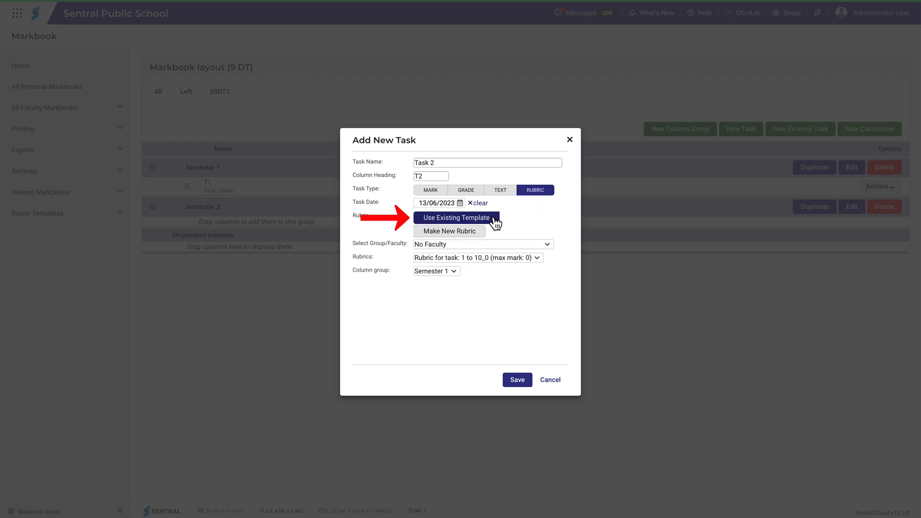
{"action": "left_click", "coordinate": [539, 248]}
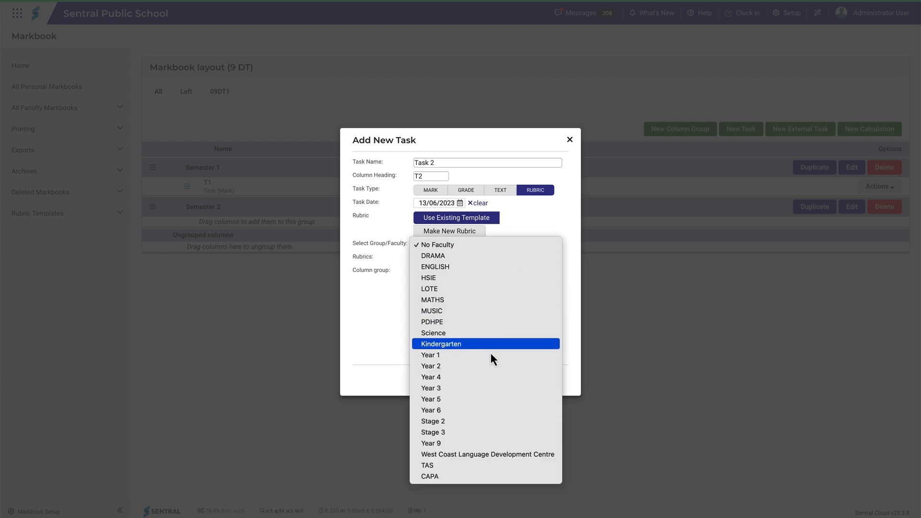
{"action": "left_click", "coordinate": [481, 466]}
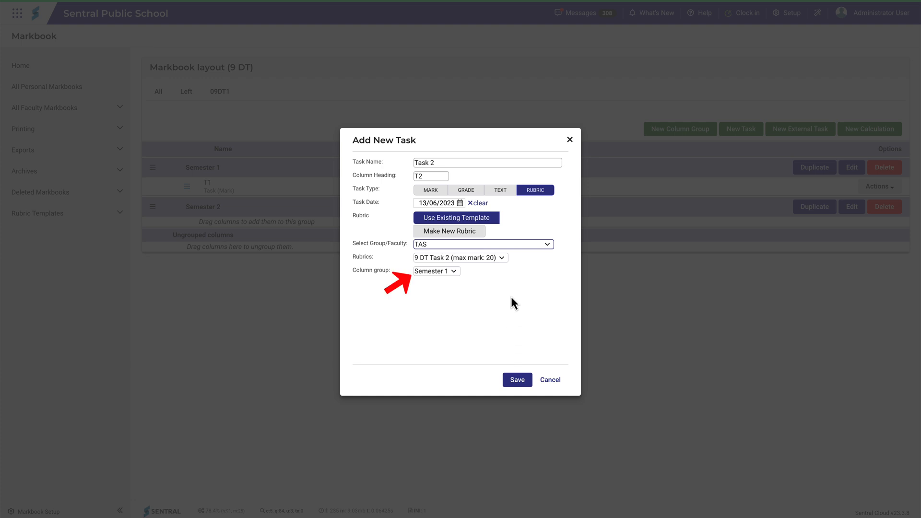
{"action": "left_click", "coordinate": [518, 380]}
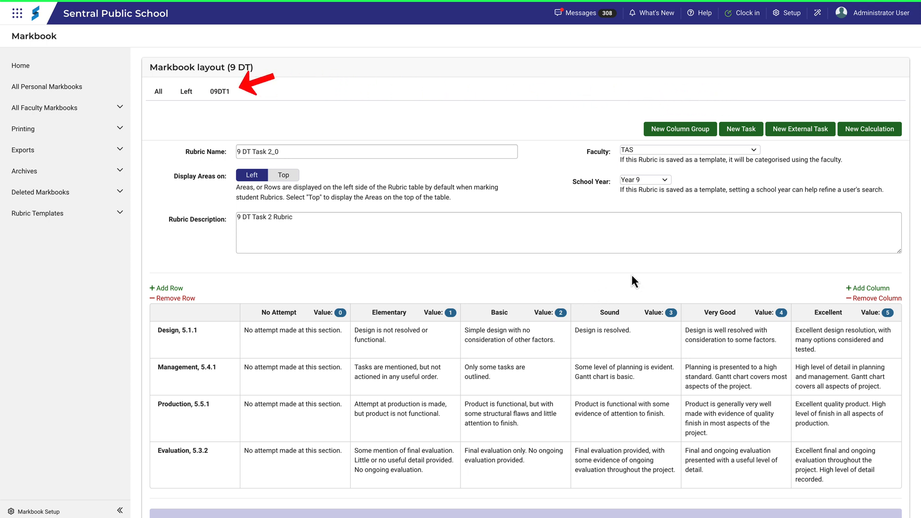
Open the 09DT1 class view and start a new calculation named "Weighted Totals" with column heading "WT"
{"action": "left_click", "coordinate": [219, 92]}
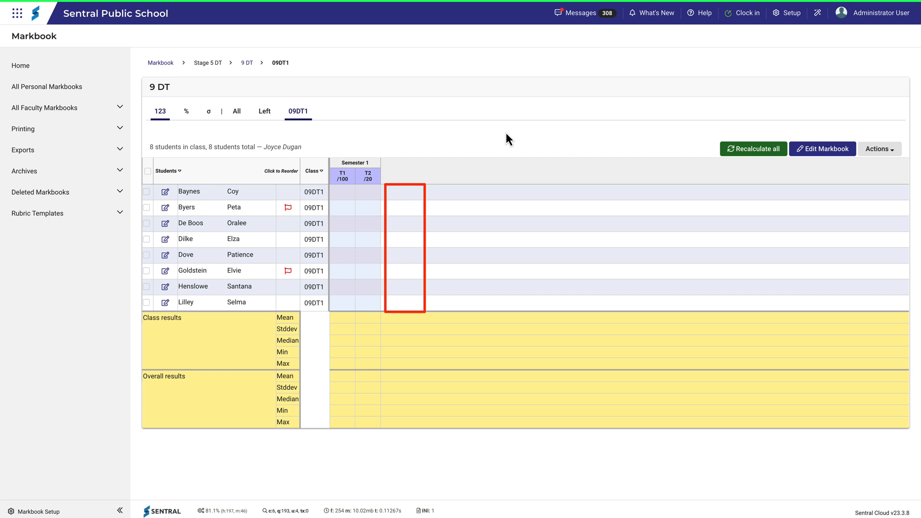
{"action": "left_click", "coordinate": [870, 150]}
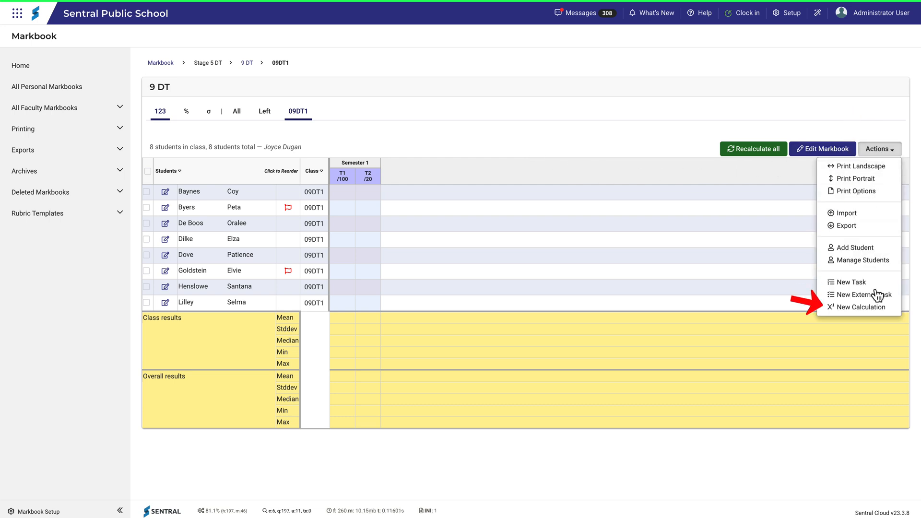
{"action": "left_click", "coordinate": [877, 308]}
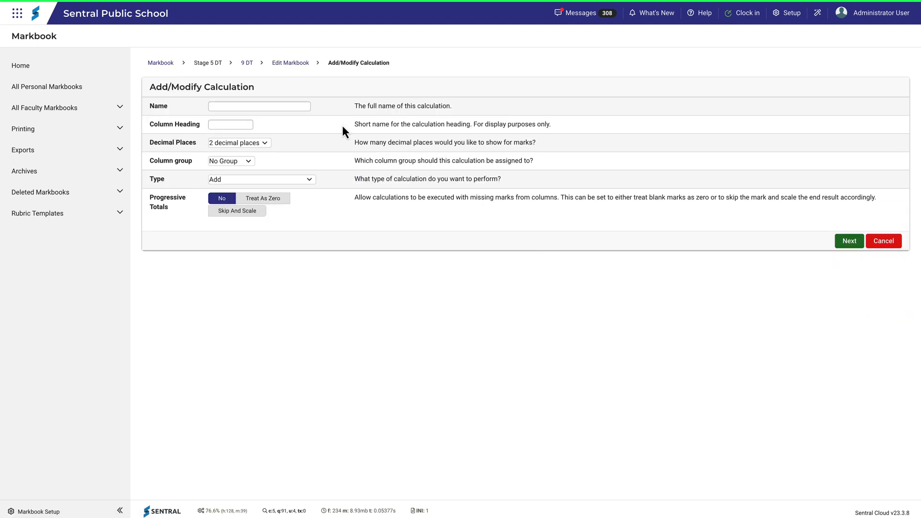
{"action": "left_click", "coordinate": [304, 108]}
{"action": "type", "text": "Weighted Totals"}
{"action": "key", "text": "Tab"}
{"action": "type", "text": "WT"}
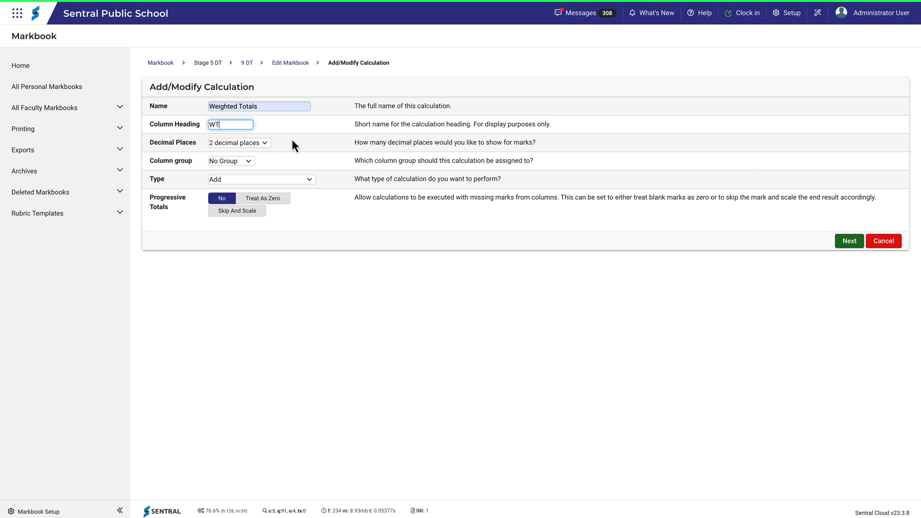
Configure the calculation as a Weighted Add in the Semester 1 group, weighting Task 1 at 40% and Task 2 at 60%, and save it
{"action": "left_click", "coordinate": [244, 163]}
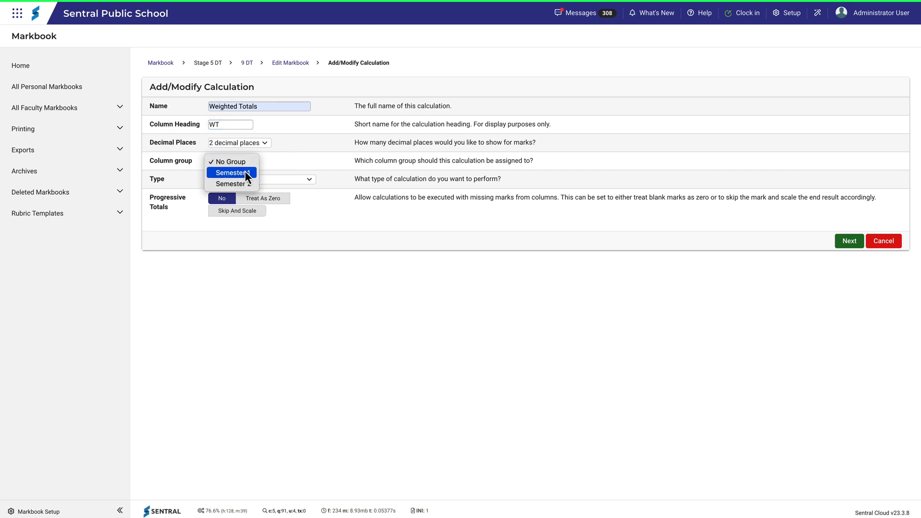
{"action": "left_click", "coordinate": [245, 174]}
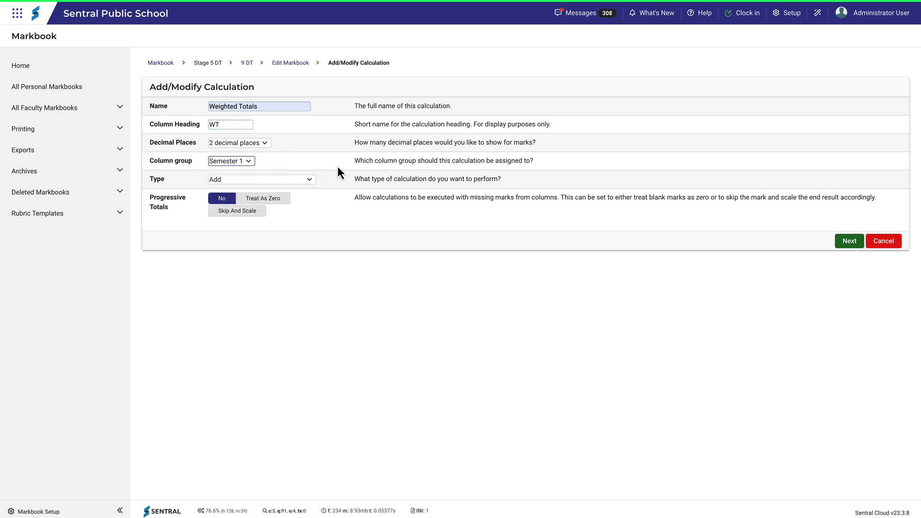
{"action": "left_click", "coordinate": [312, 180]}
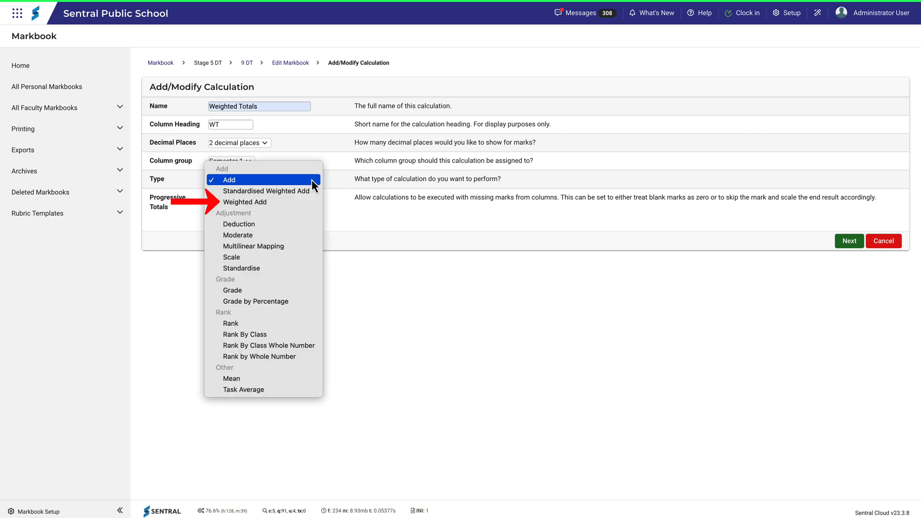
{"action": "left_click", "coordinate": [303, 202]}
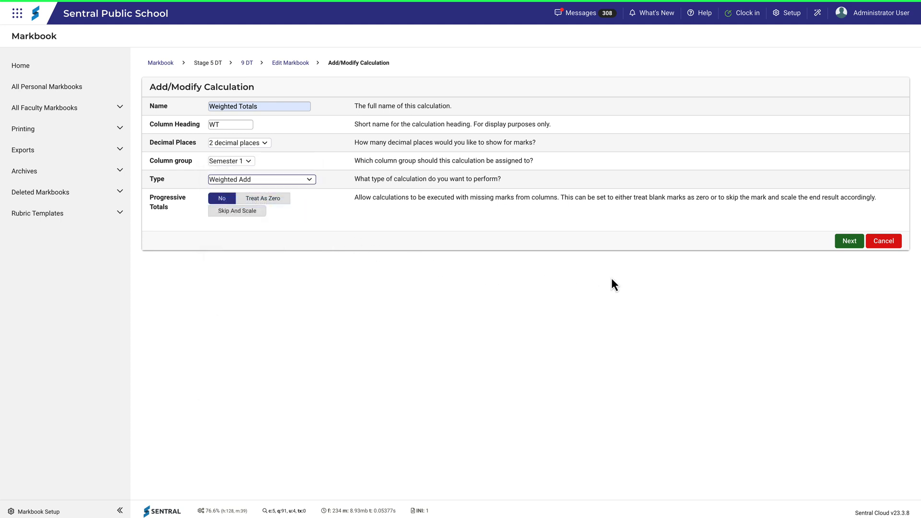
{"action": "left_click", "coordinate": [840, 242]}
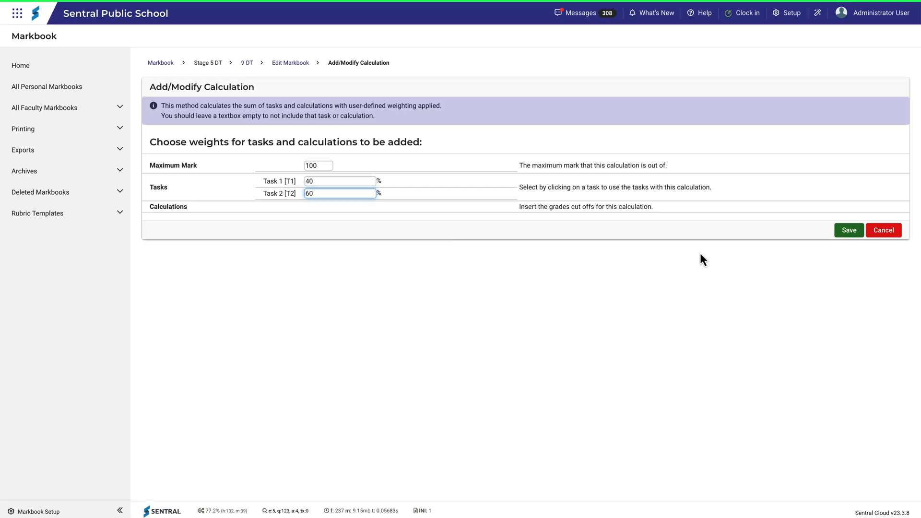
{"action": "left_click", "coordinate": [834, 228]}
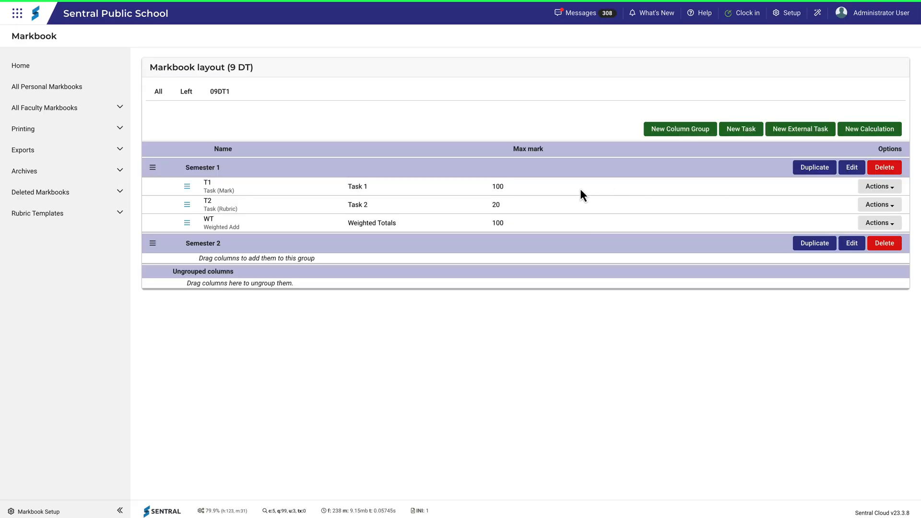
Save the Semester 2 Weighted Totals calculation with Progressive Totals treated as zero and weights of 40%, 40% and 20% for S2 Tasks 1, 2 and 3
{"action": "left_click", "coordinate": [216, 98]}
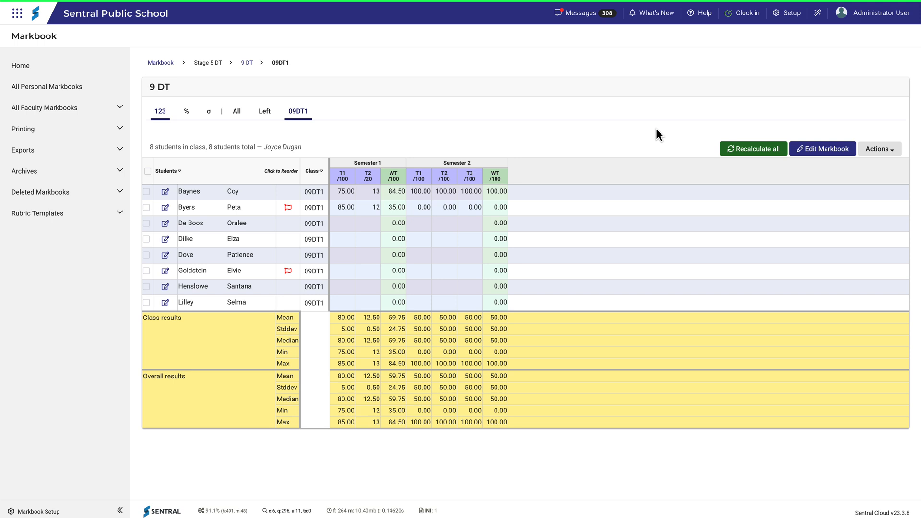
{"action": "left_click", "coordinate": [797, 150]}
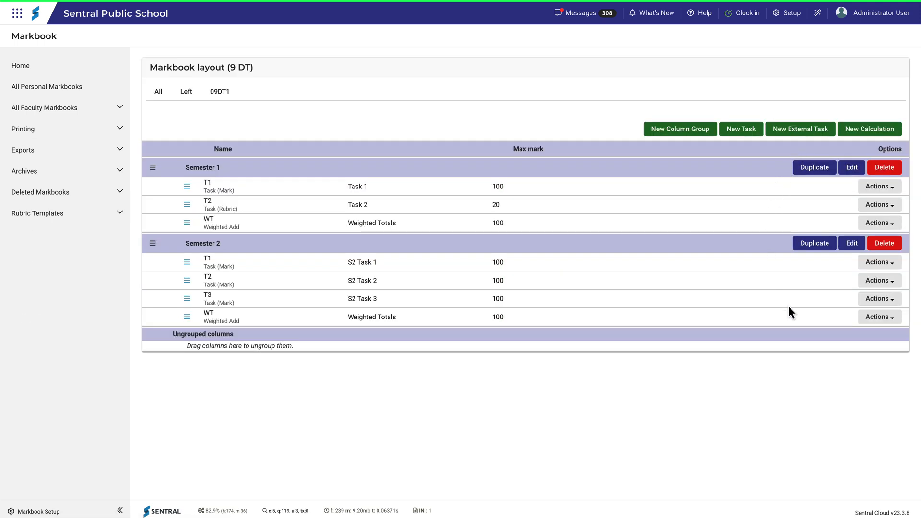
{"action": "left_click", "coordinate": [887, 320]}
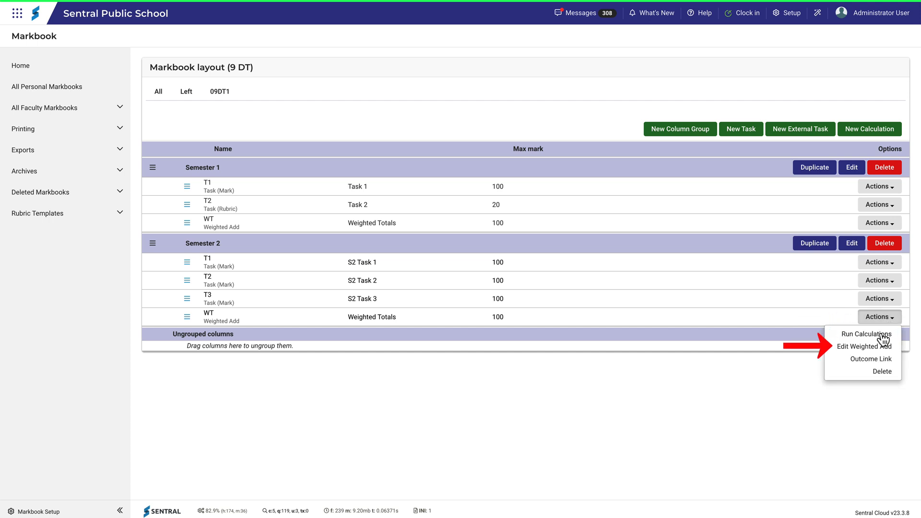
{"action": "left_click", "coordinate": [884, 347]}
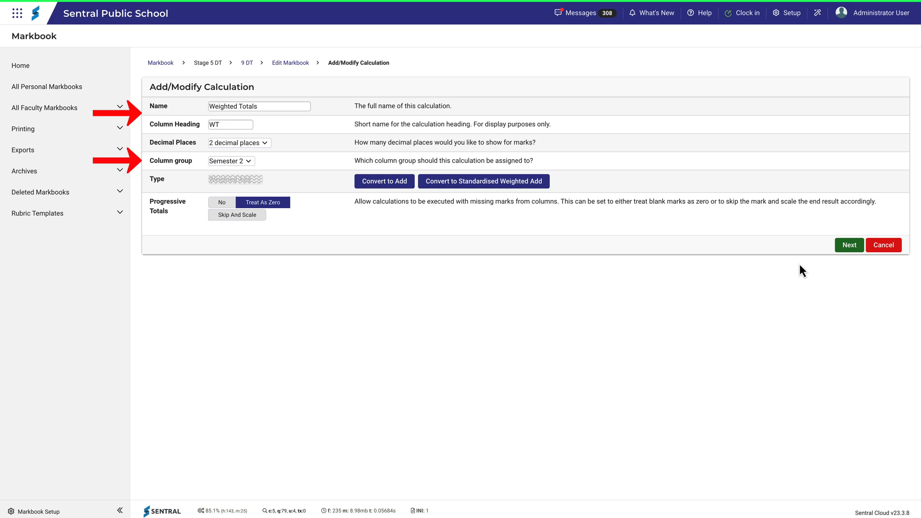
{"action": "left_click", "coordinate": [849, 245]}
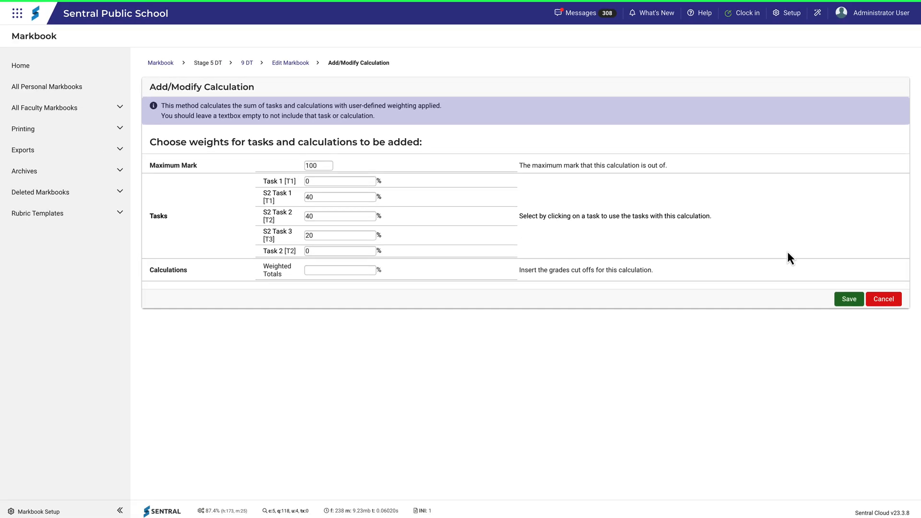
{"action": "left_click", "coordinate": [849, 301]}
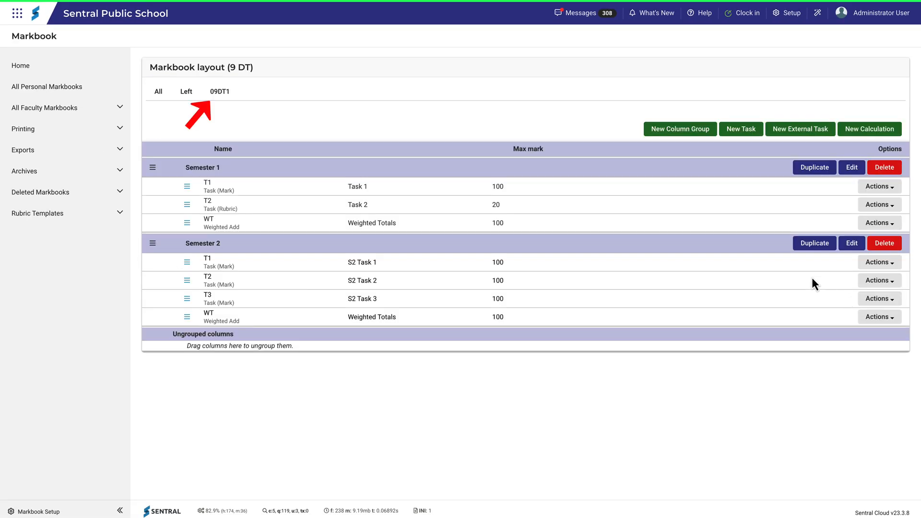
Enter and save a mark of 50 for the third student in Semester 2 T1 and T2 of class 09DT1
{"action": "left_click", "coordinate": [224, 96]}
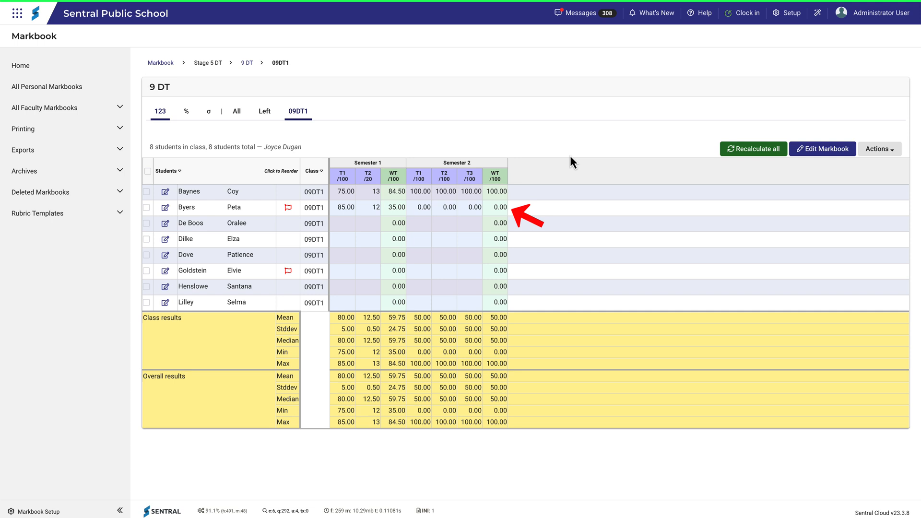
{"action": "left_click", "coordinate": [445, 177]}
{"action": "left_click", "coordinate": [454, 211]}
{"action": "left_click", "coordinate": [417, 195]}
{"action": "type", "text": "50"}
{"action": "left_click", "coordinate": [410, 277]}
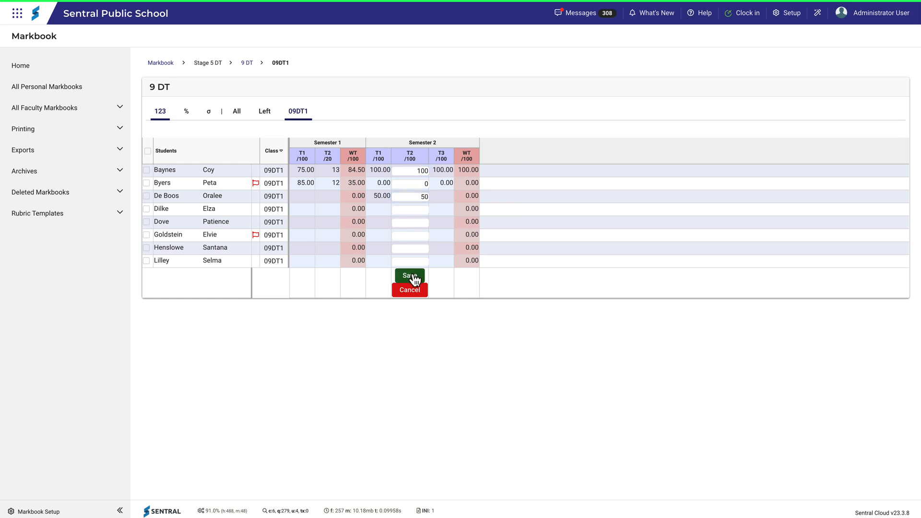
Enter a mark of 50 for the third student in the Semester 2 T3 column and save it
{"action": "left_click", "coordinate": [478, 181]}
{"action": "left_click", "coordinate": [482, 214]}
{"action": "left_click", "coordinate": [447, 197]}
{"action": "left_click", "coordinate": [438, 276]}
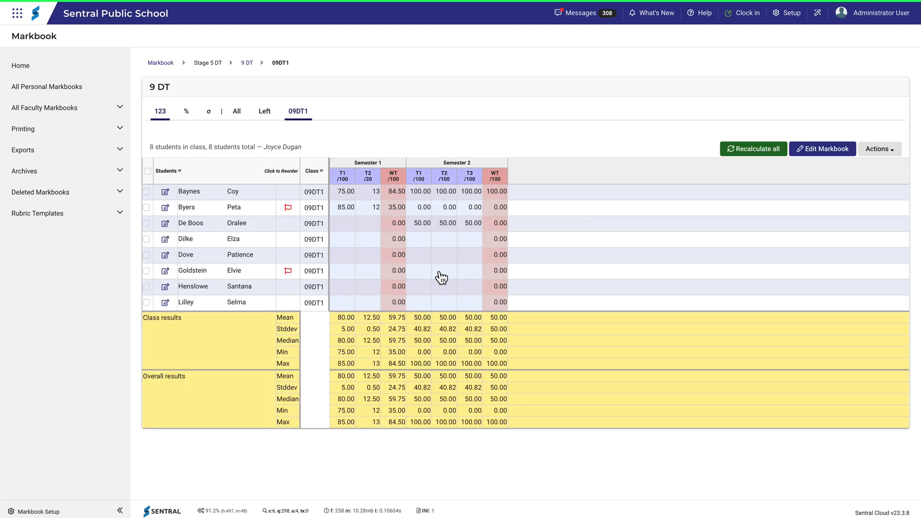
Recalculate all of the markbook's calculations so both semesters' WT columns use the current marks
{"action": "left_click", "coordinate": [737, 156]}
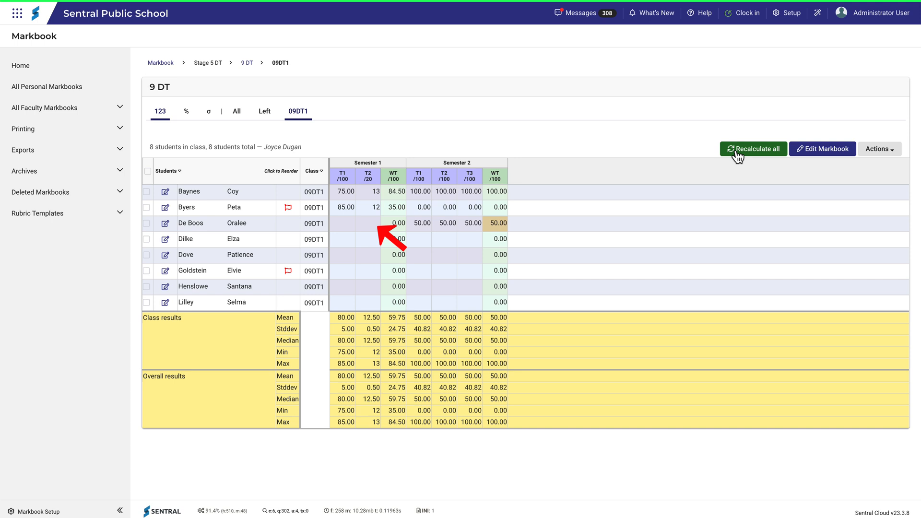
{"action": "left_click", "coordinate": [737, 153]}
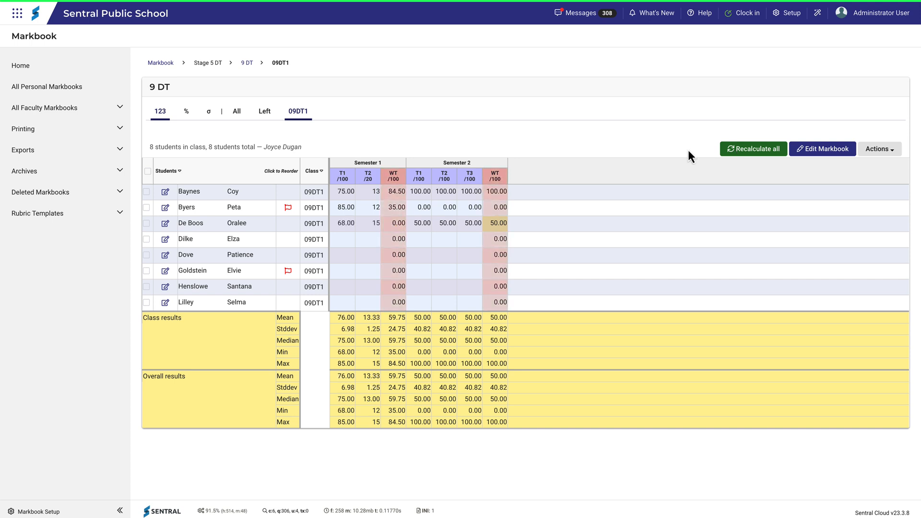
{"action": "left_click", "coordinate": [747, 154]}
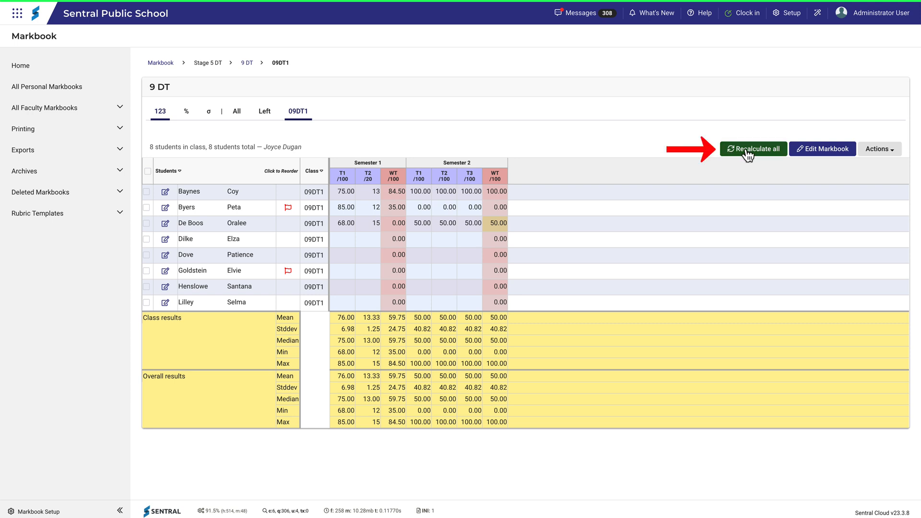